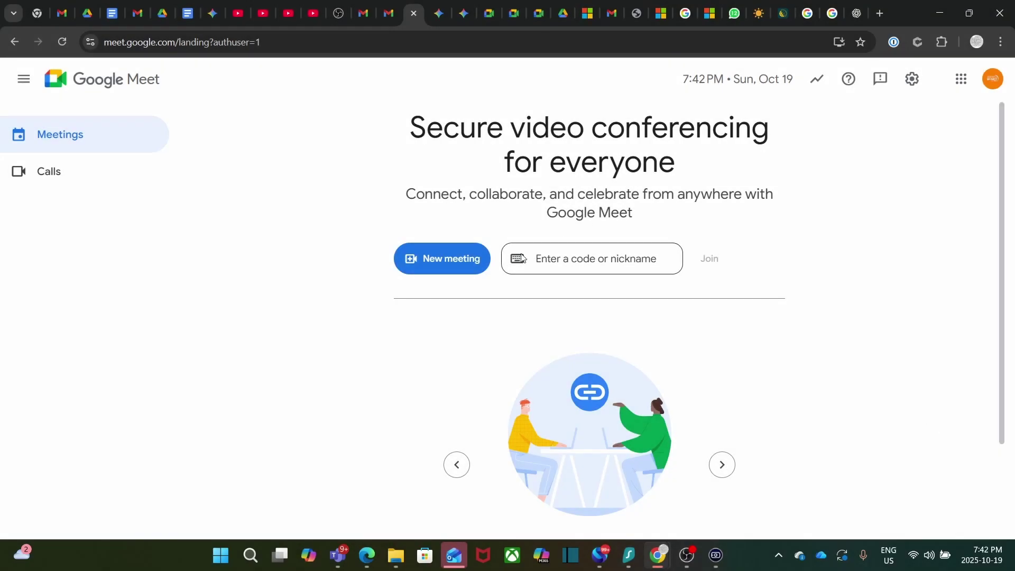
Open the New meeting menu with its create-for-later, instant, and schedule choices.
left_click(455, 262)
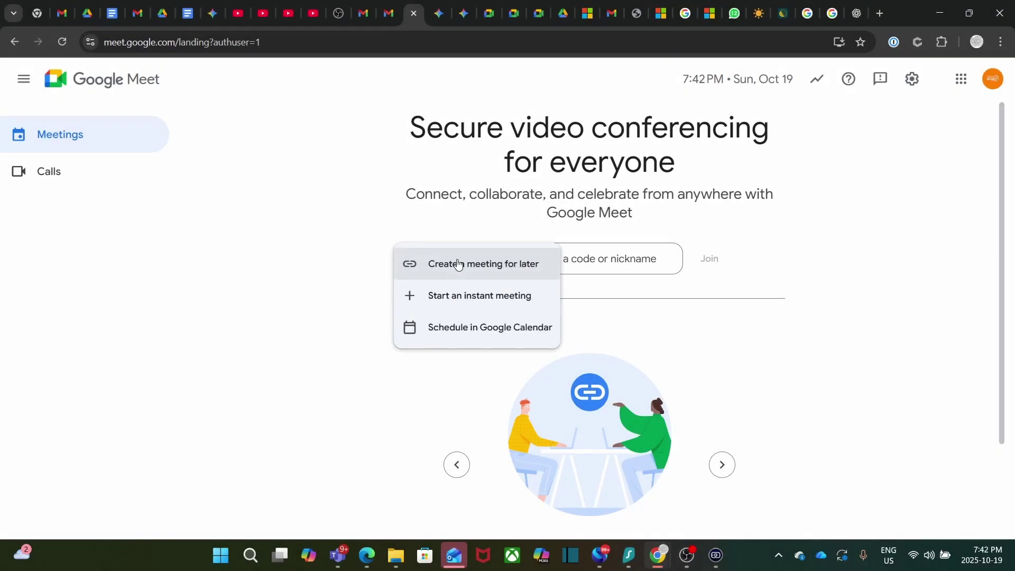
Start an instant meeting and open Gemini's note-taking panel from the top-right pencil button.
left_click(453, 304)
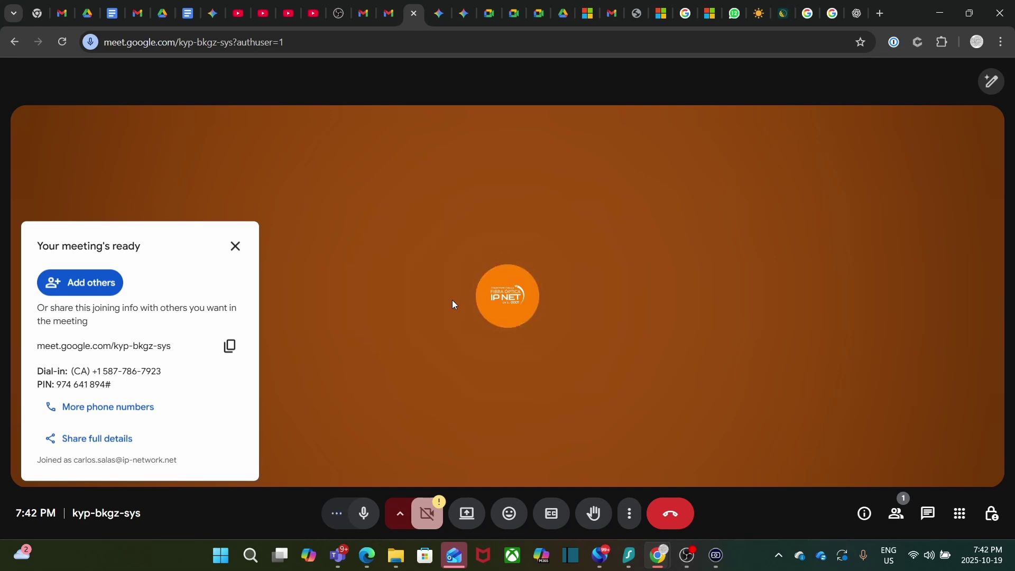
mouse_move(710, 333)
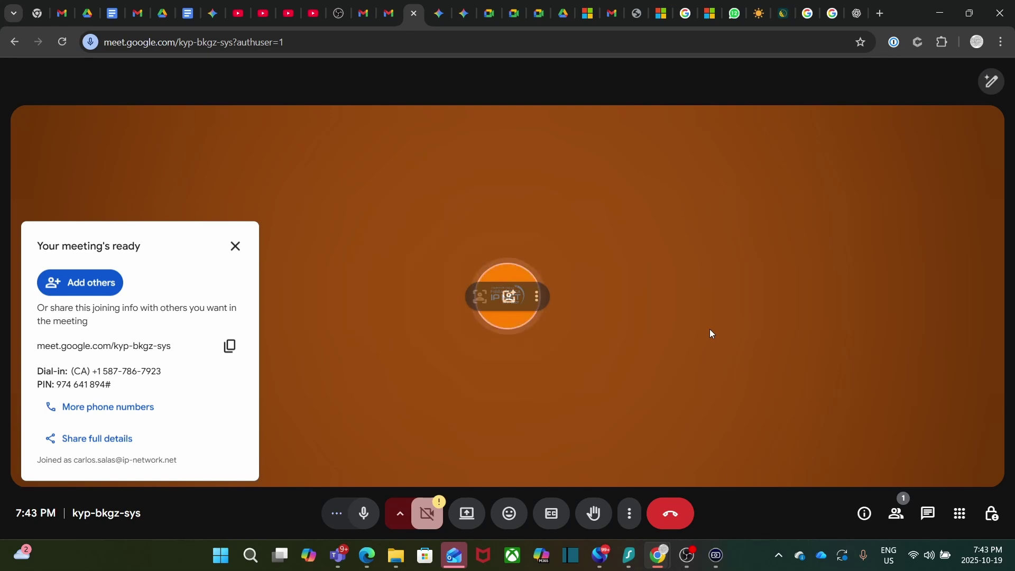
left_click(991, 82)
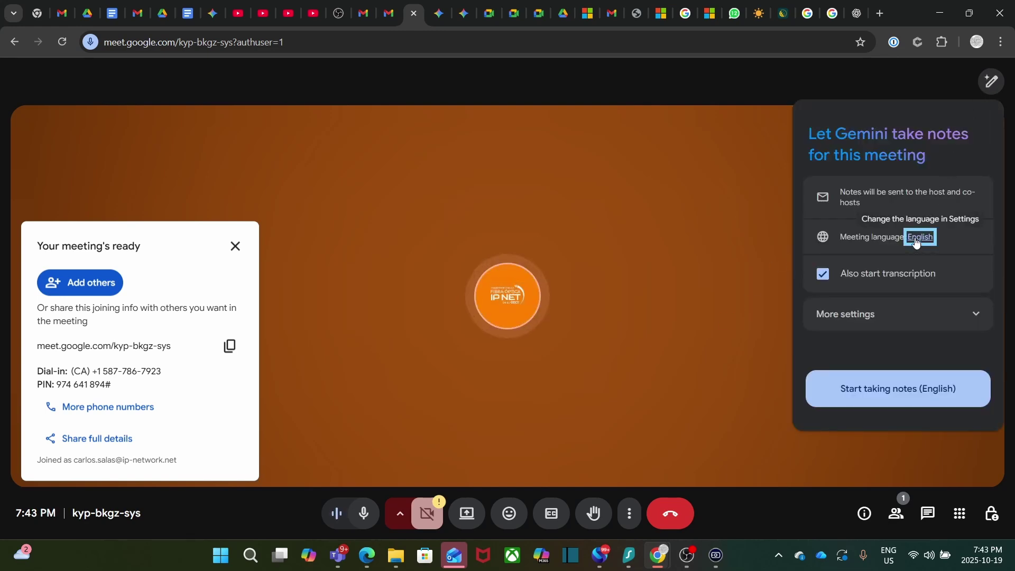
left_click(662, 206)
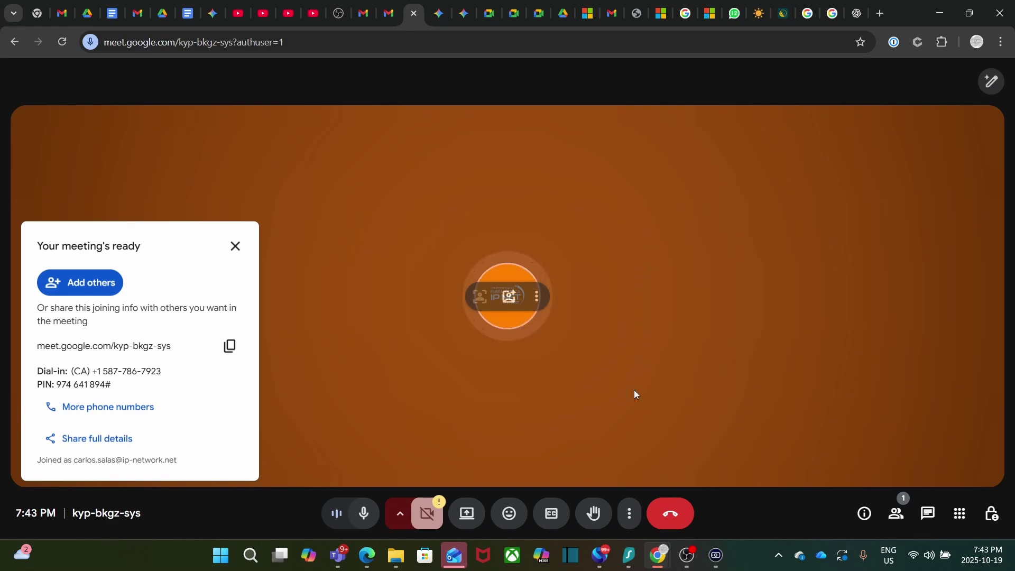
left_click(630, 515)
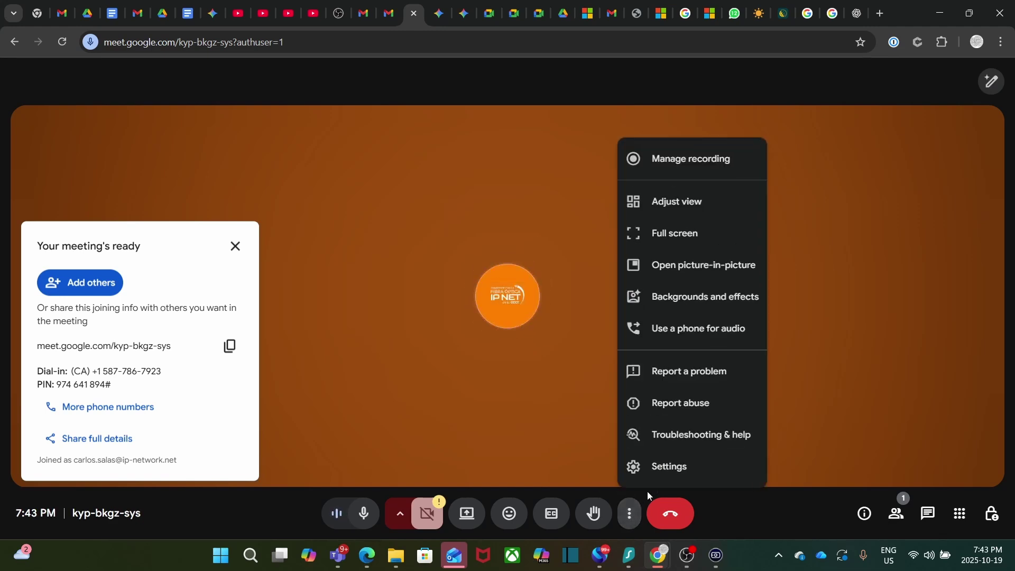
left_click(669, 466)
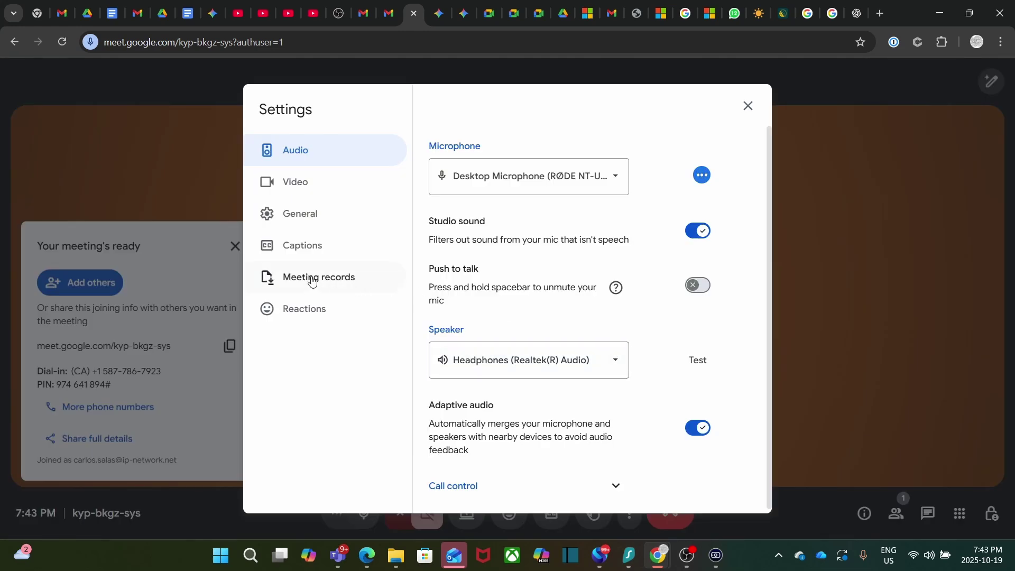
left_click(312, 281)
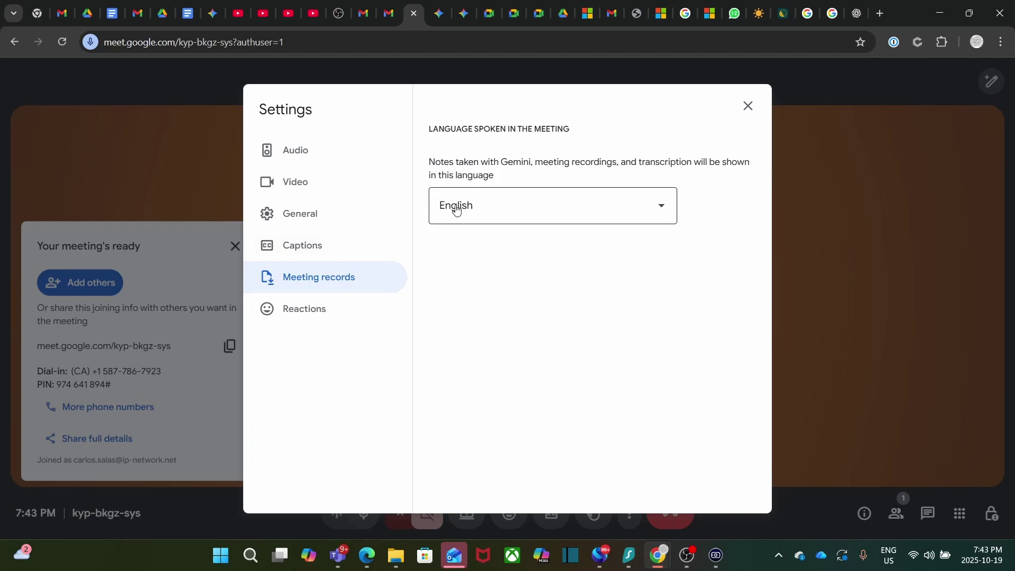
left_click(748, 106)
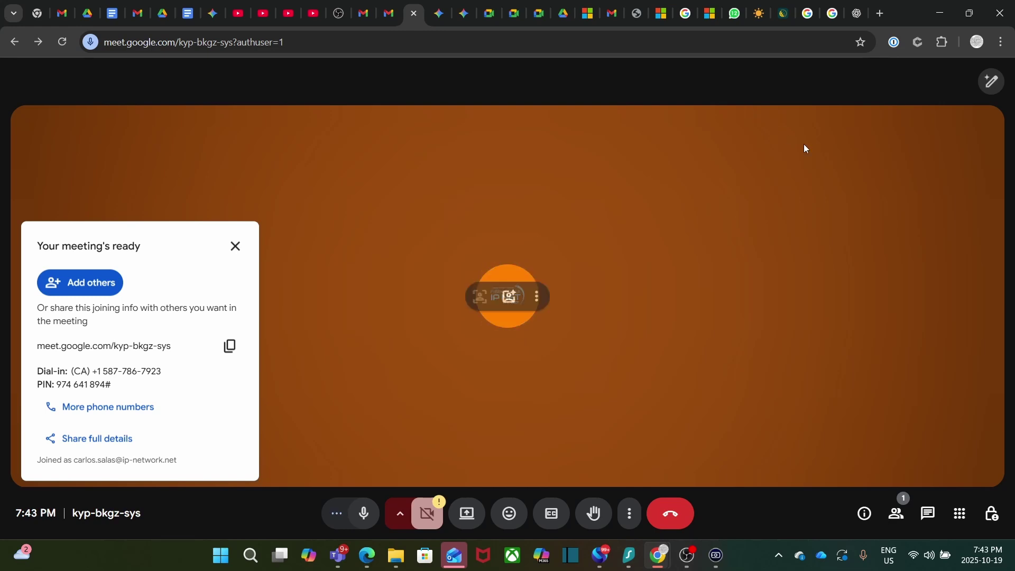
left_click(990, 81)
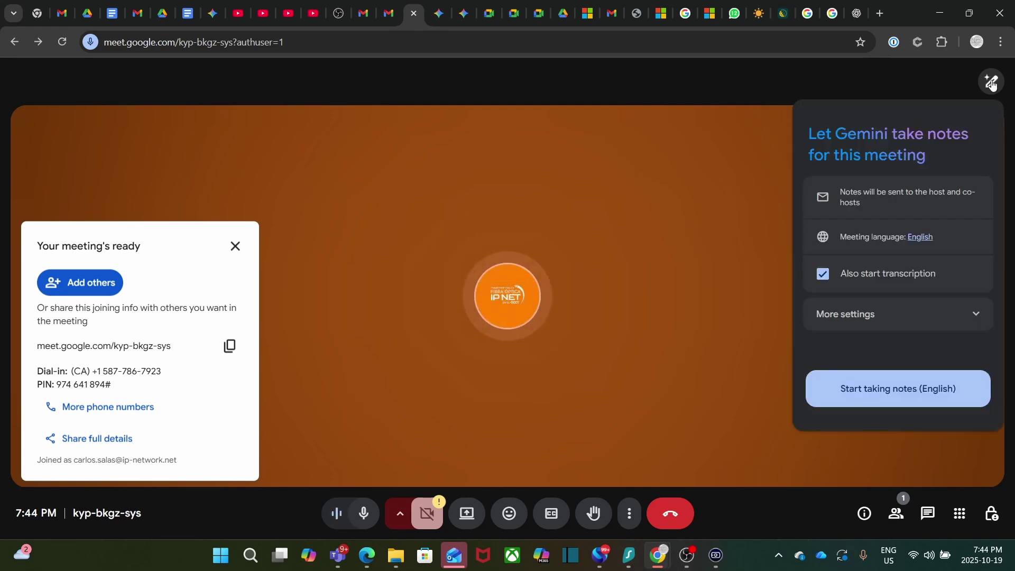
Start Gemini note-taking in English with transcription also turned on.
left_click(897, 390)
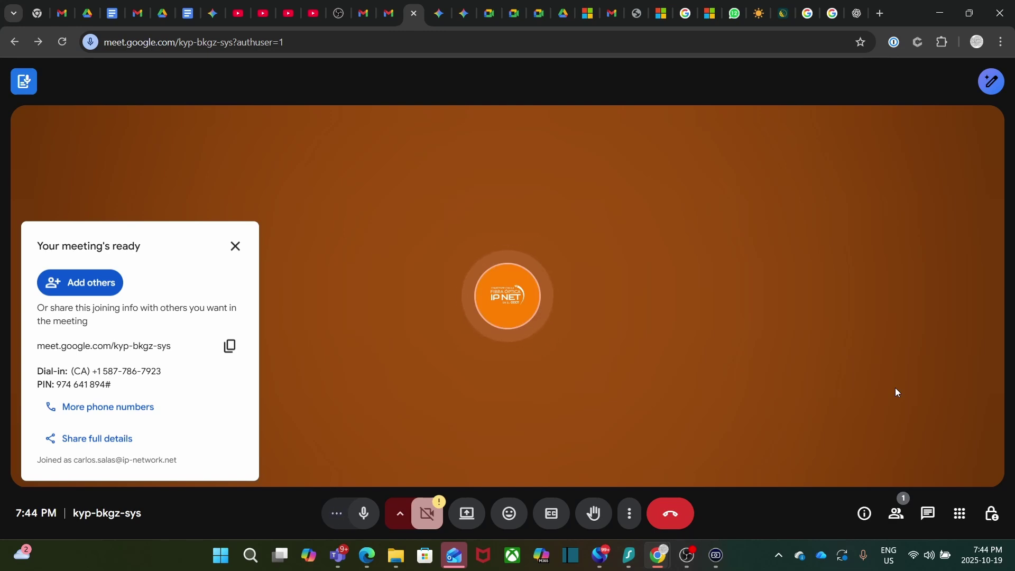
mouse_move(868, 353)
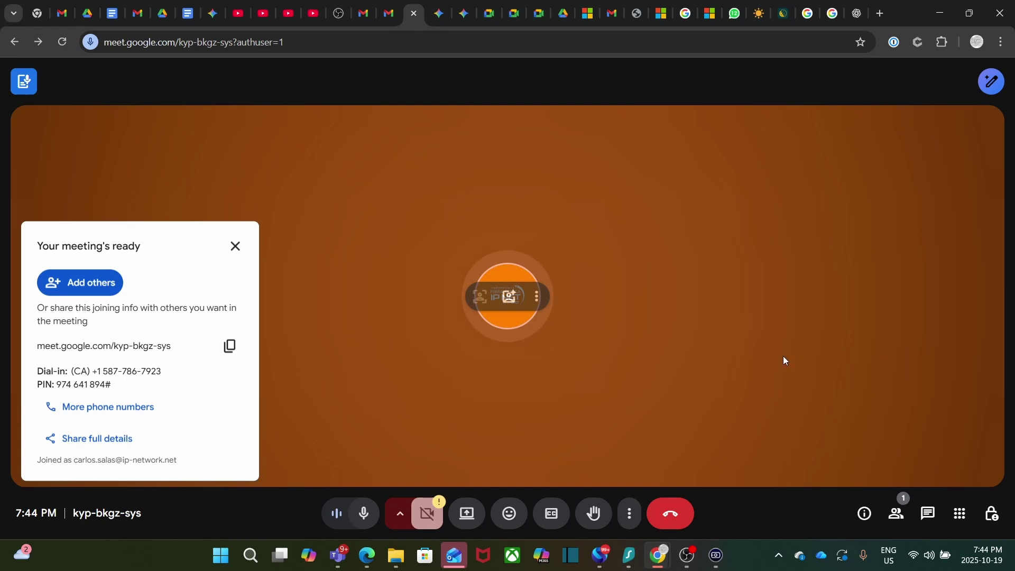
Start recording the call from Manage recording, accepting the participant-consent warning.
left_click(630, 515)
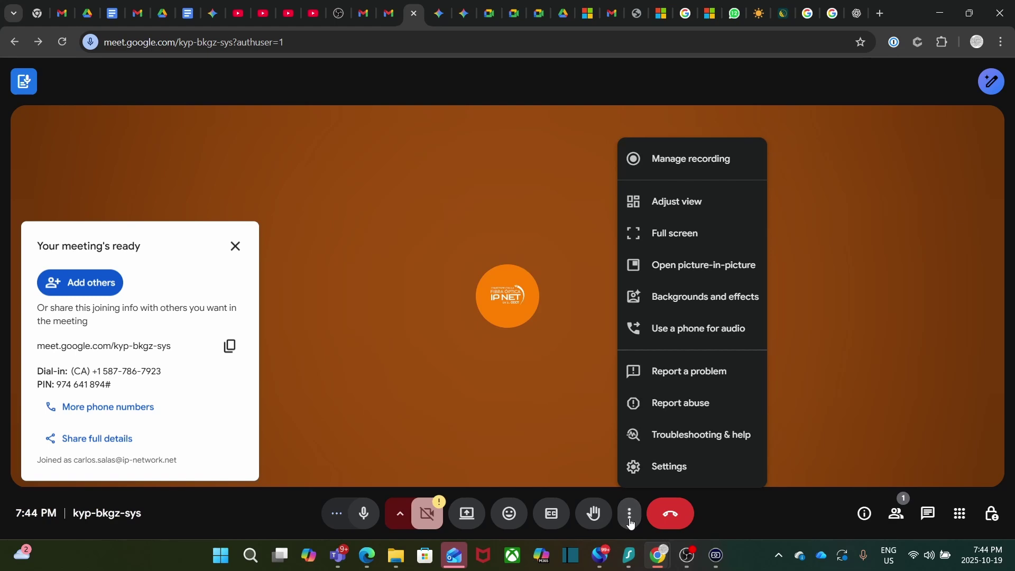
left_click(678, 167)
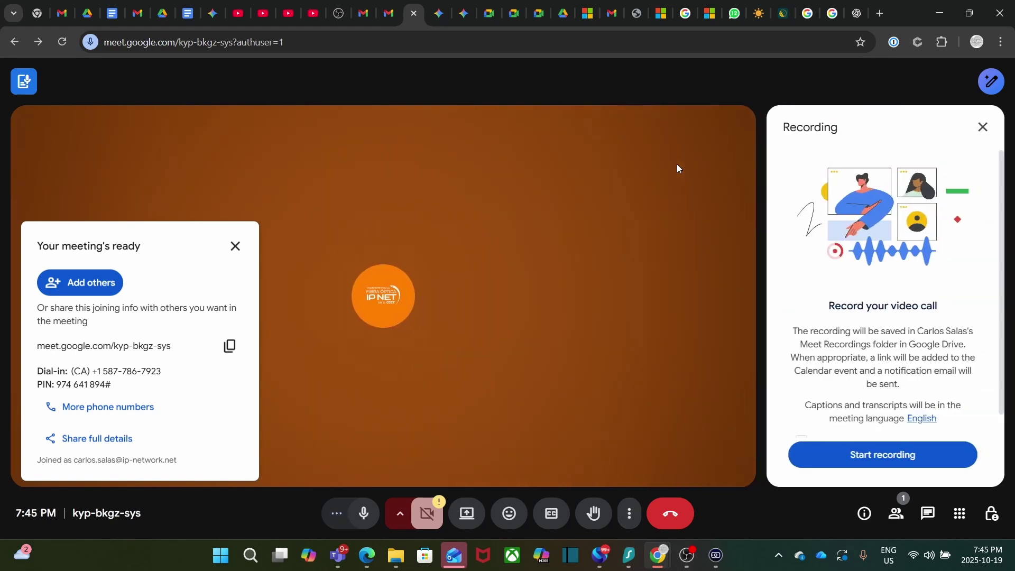
left_click(868, 461)
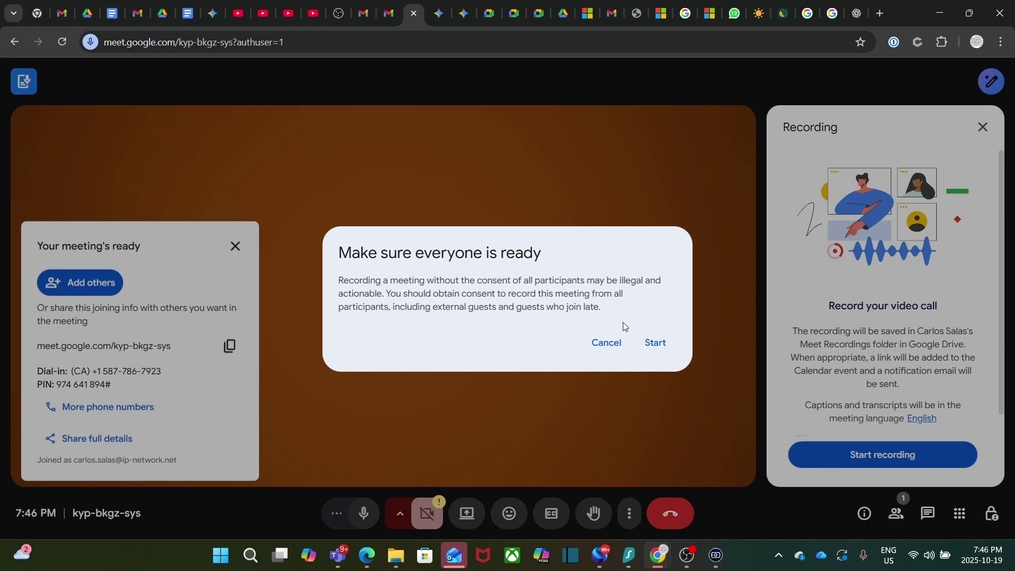
left_click(657, 343)
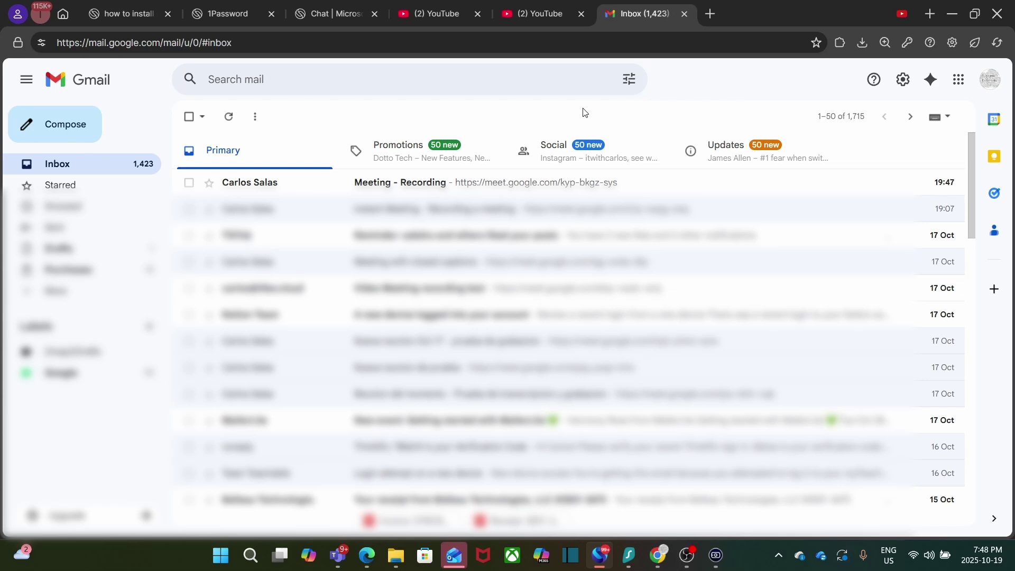
Open the Meeting - Recording email and follow its meet.google.com link.
left_click(252, 182)
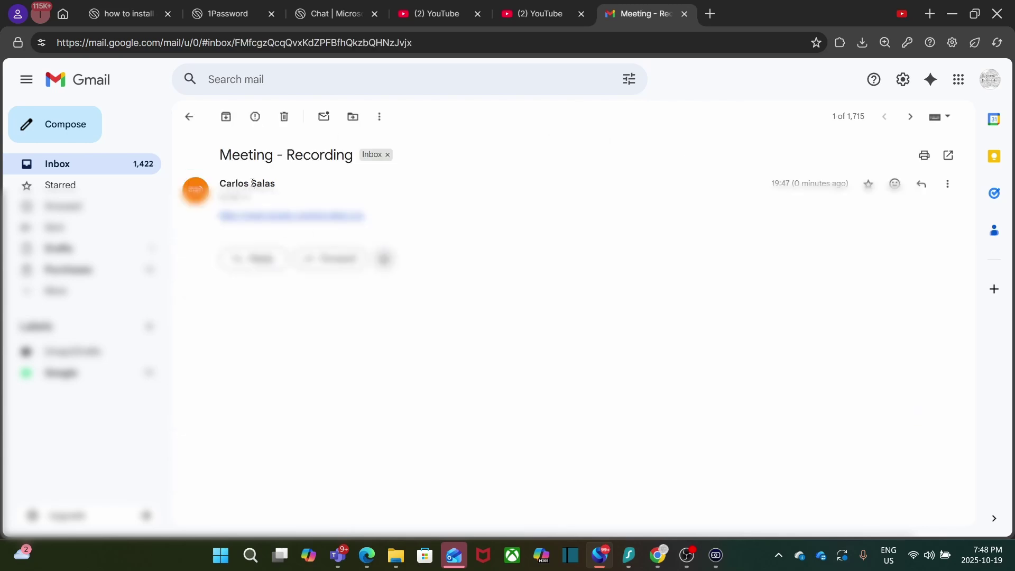
left_click(324, 217)
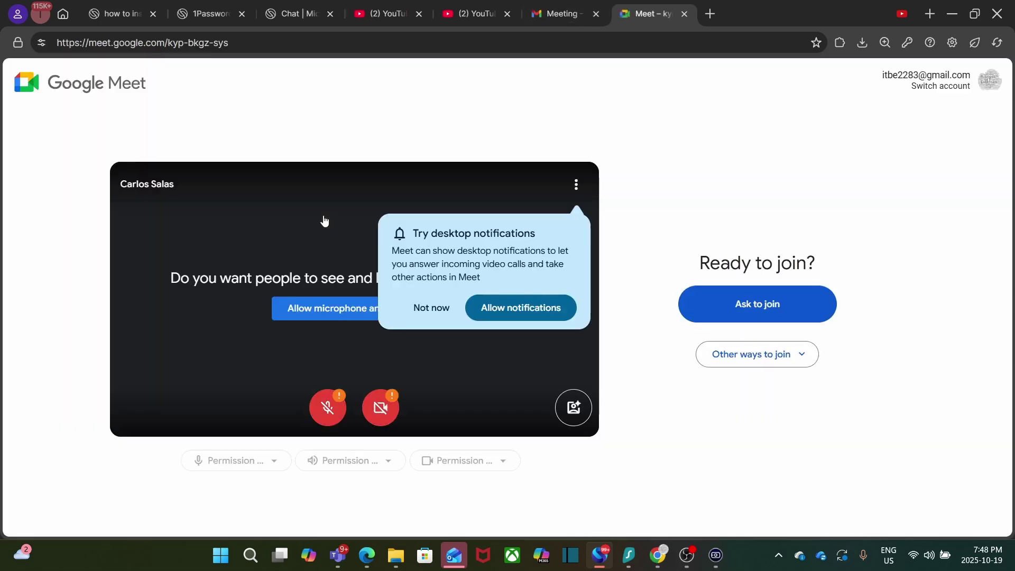
Dismiss the notifications prompt, ask to join kyp-bgkz-sys, and accept the recording notice.
left_click(324, 221)
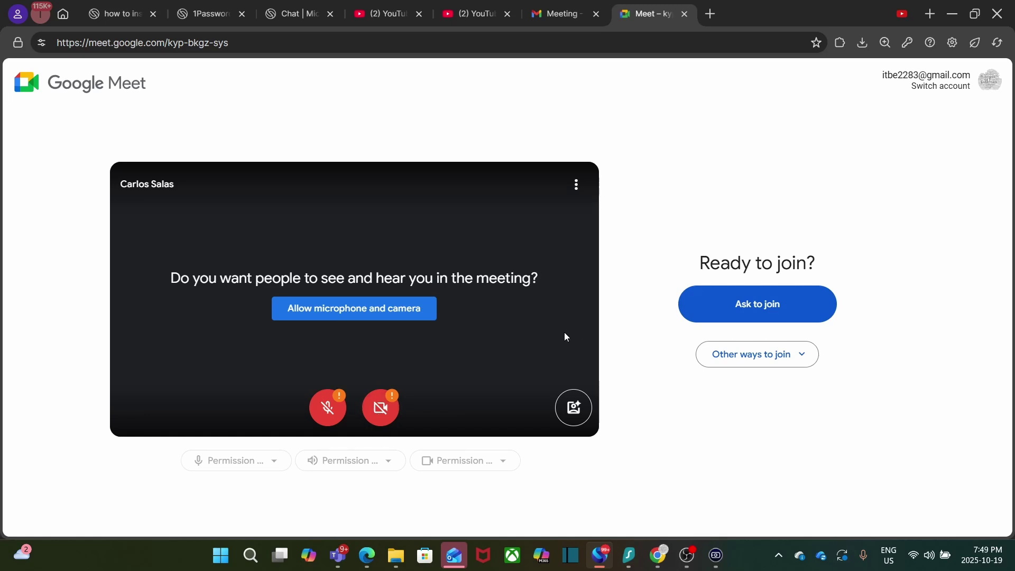
left_click(724, 314)
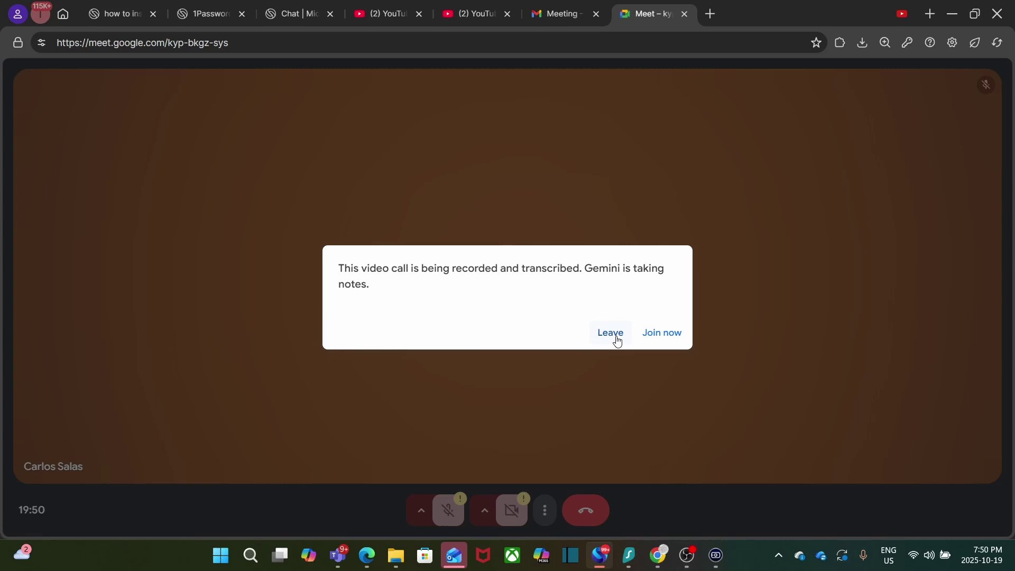
left_click(664, 334)
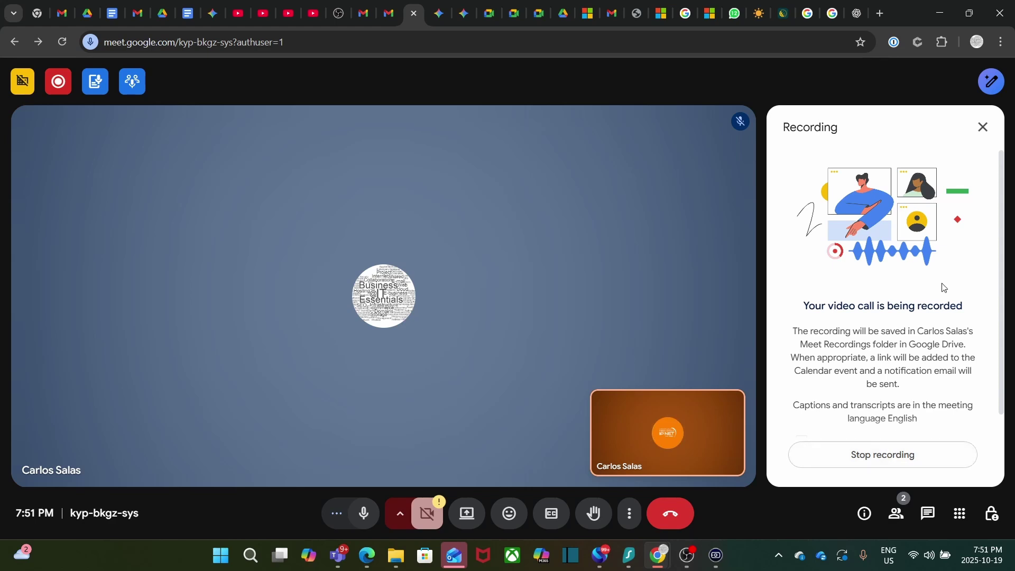
Check the recording's Drive save location under Manage recording, then leave the call.
left_click(982, 127)
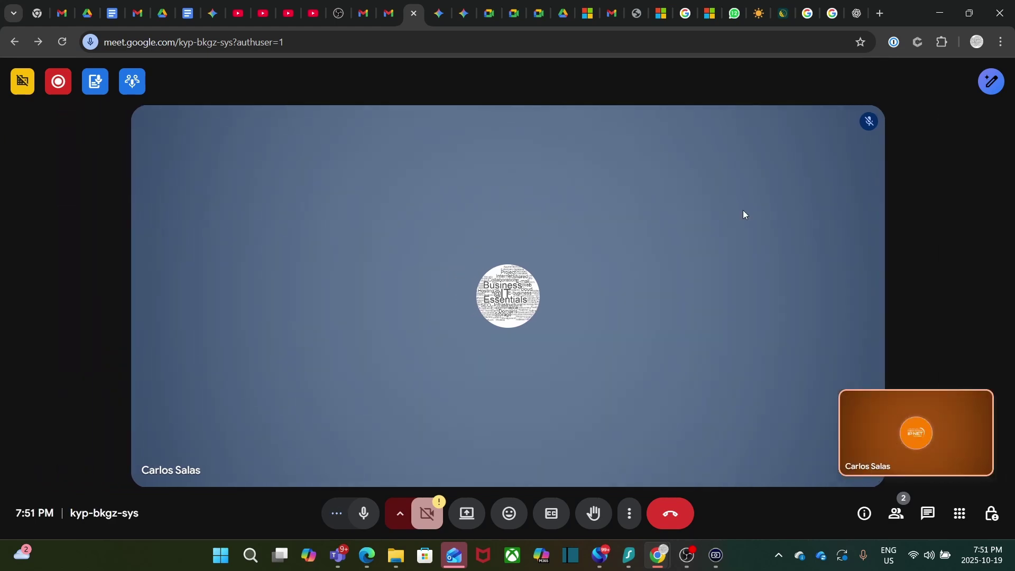
left_click(629, 515)
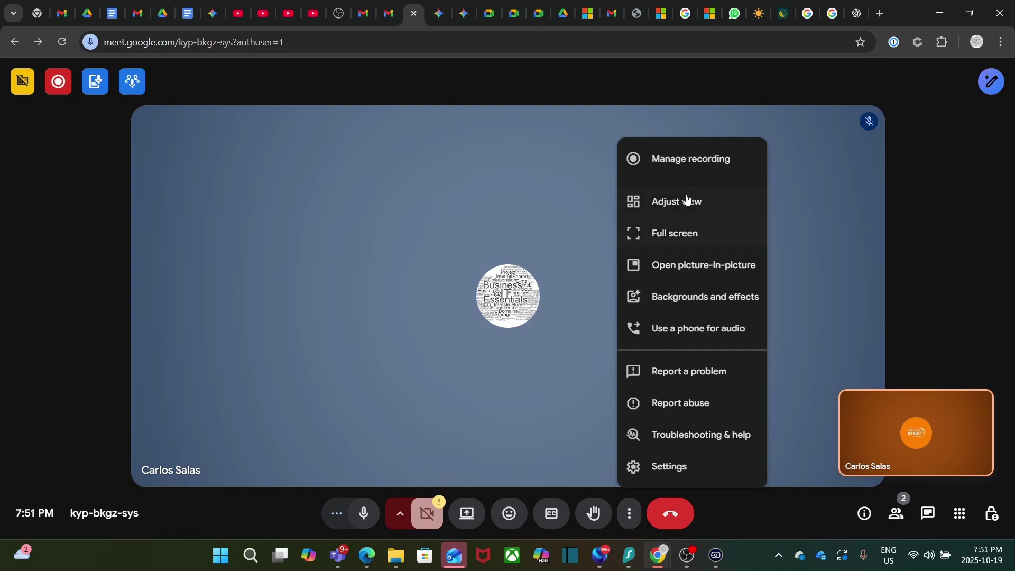
left_click(685, 159)
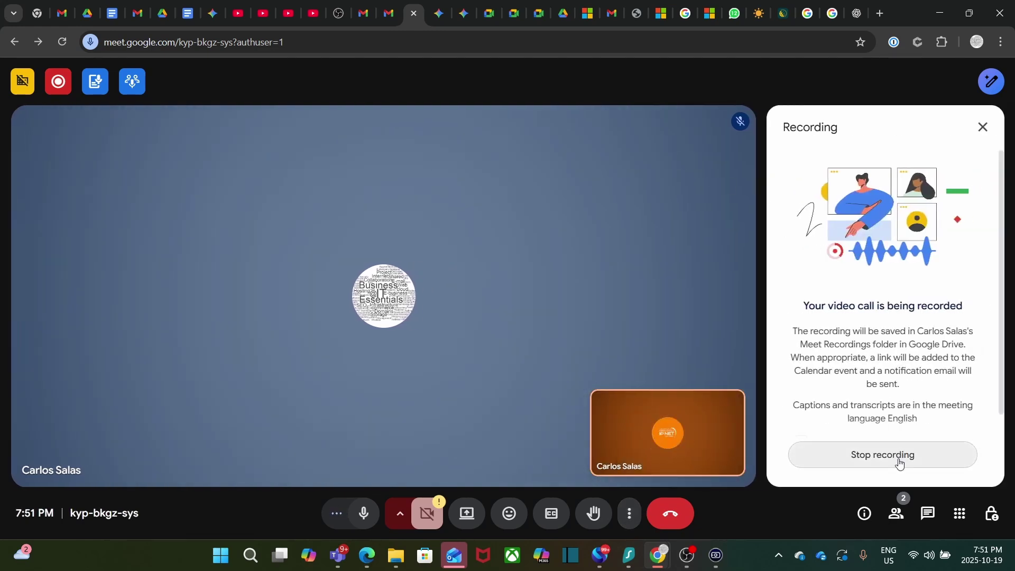
left_click(983, 128)
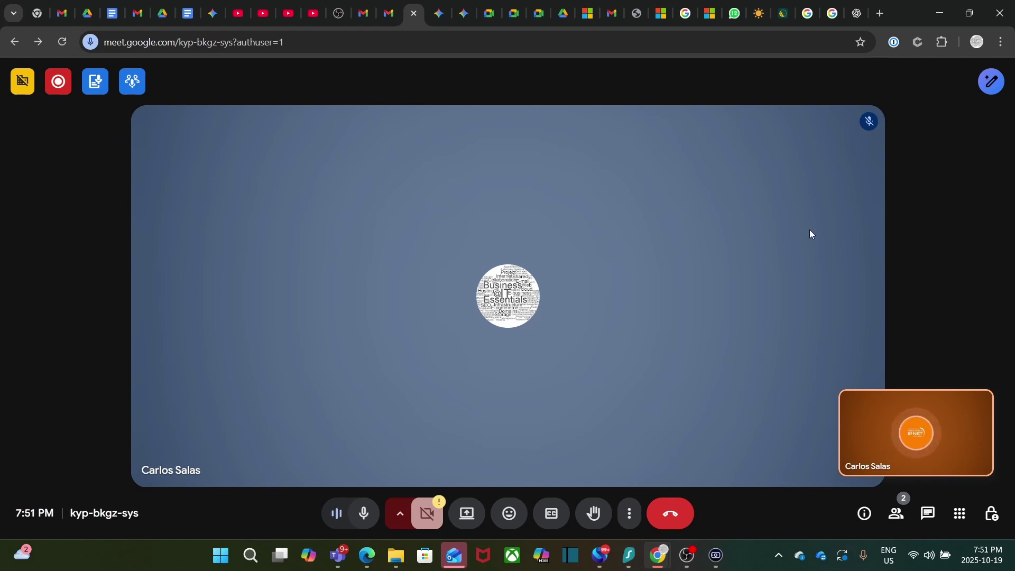
left_click(670, 517)
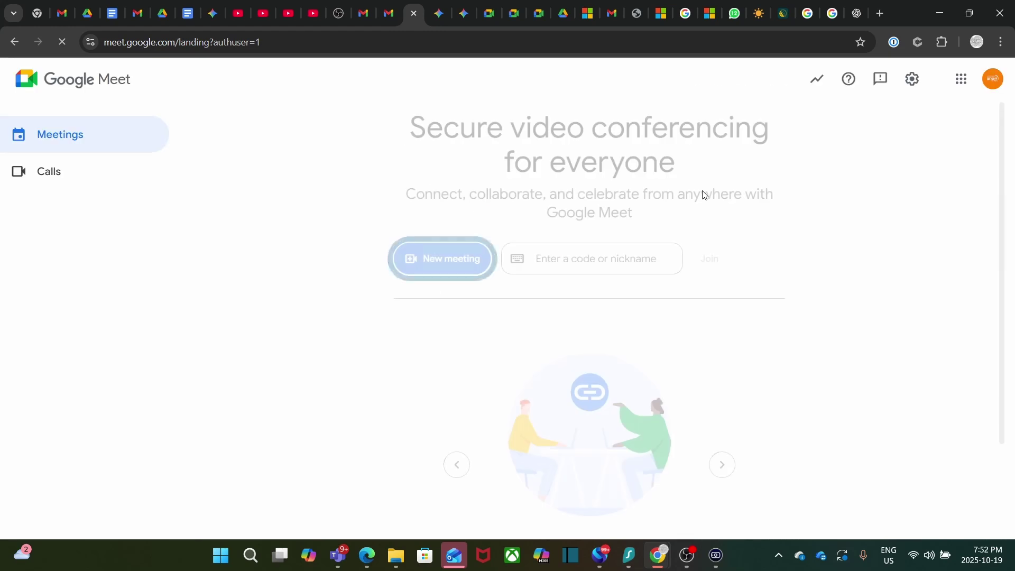
Open Google Drive from the Google apps launcher on the Meet home page.
left_click(960, 81)
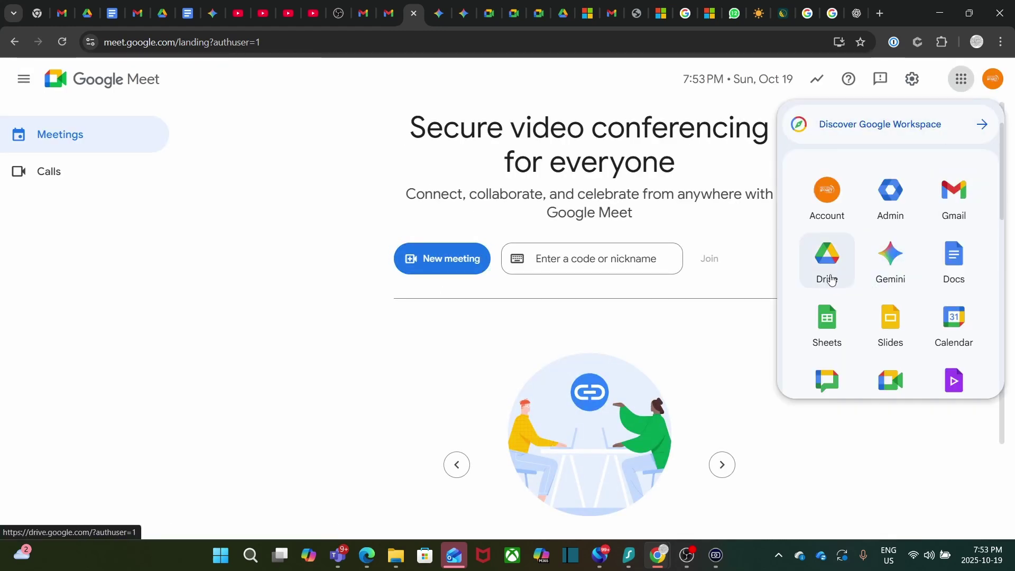
left_click(828, 255)
Open the Meet Recordings folder and its 2025/10/19 18:59 Notes by Gemini document.
scroll(243, 344, "down", 2)
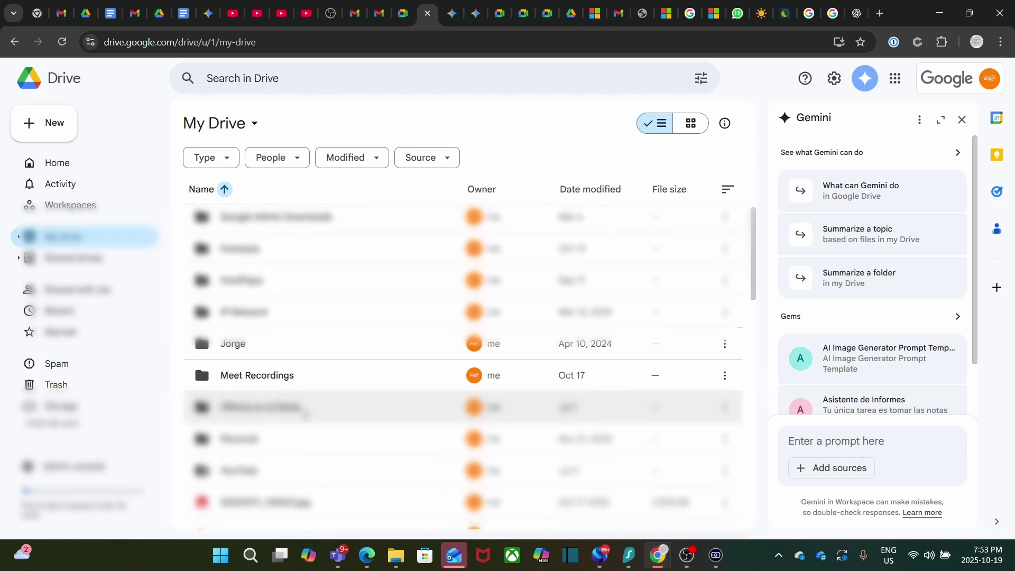
double_click(264, 376)
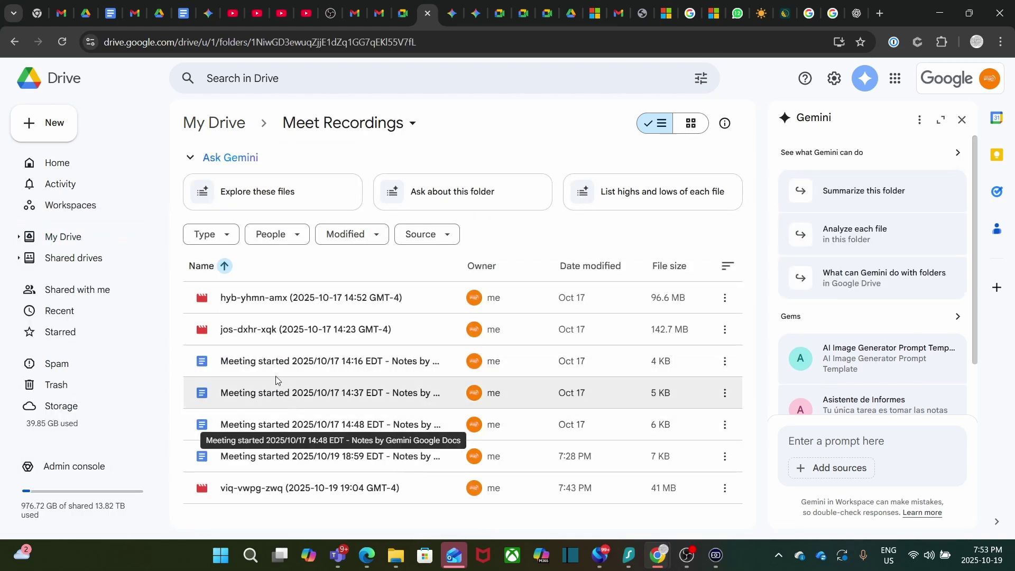
double_click(272, 457)
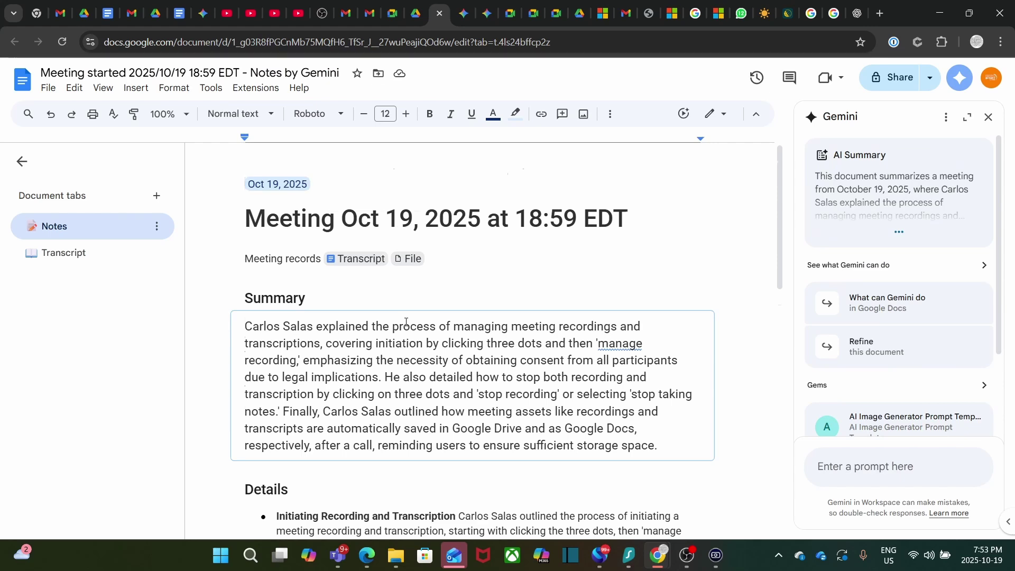
Read the Gemini notes and Transcript tab, then select the viq-vwpg-zwq recording video in Drive.
scroll(408, 317, "down", 3)
scroll(307, 383, "down", 7)
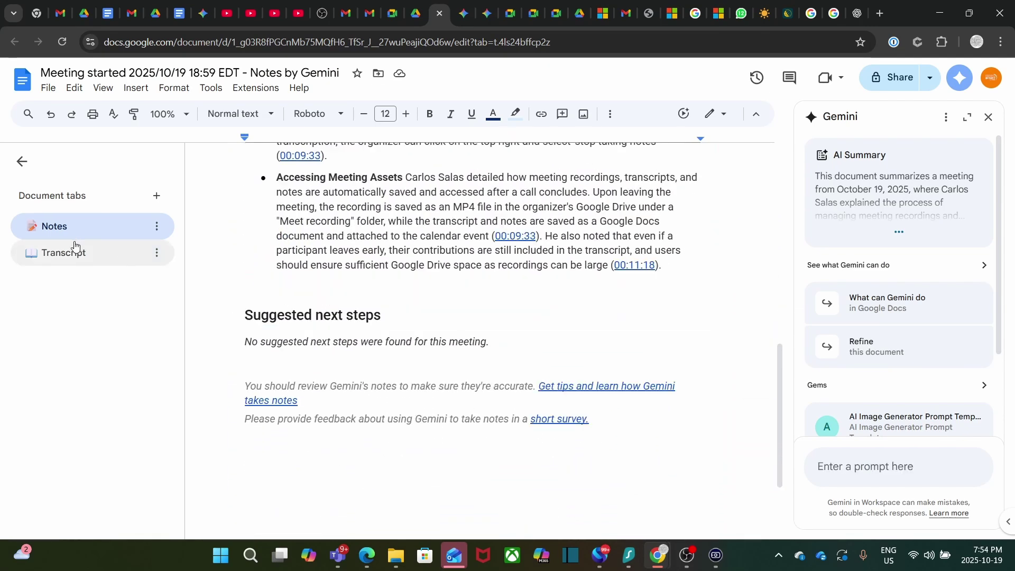
left_click(60, 255)
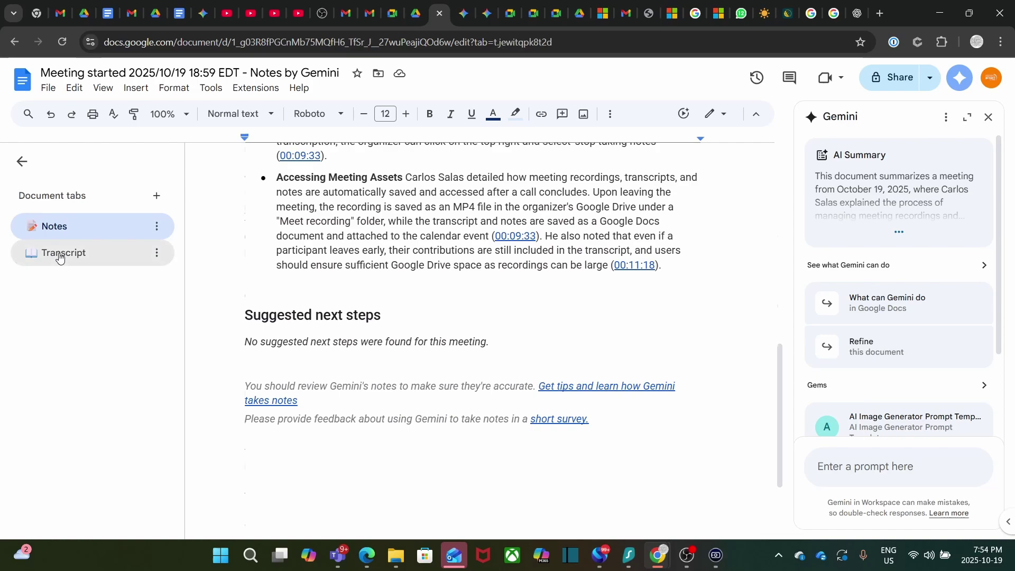
scroll(285, 322, "down", 9)
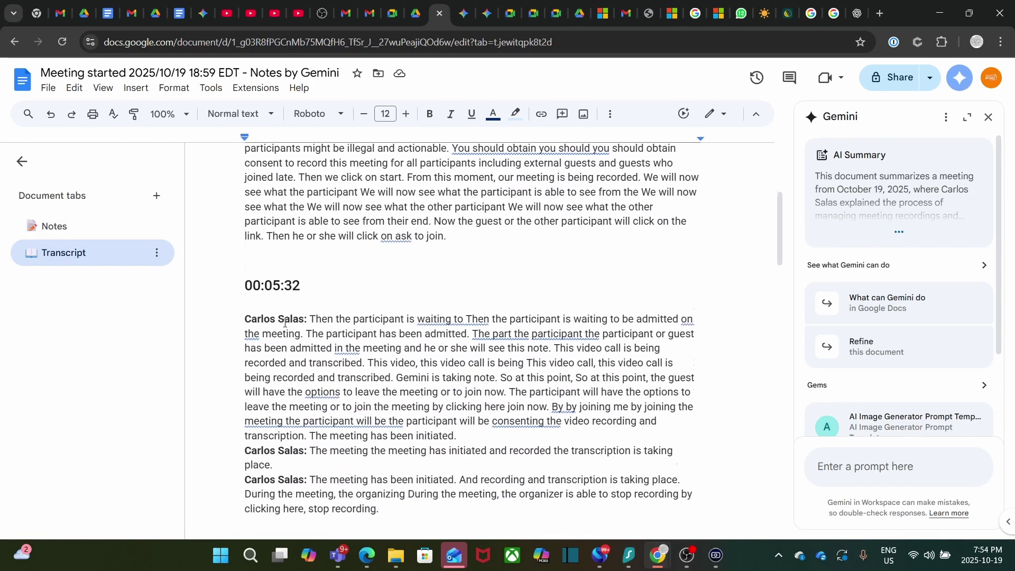
scroll(284, 323, "down", 4)
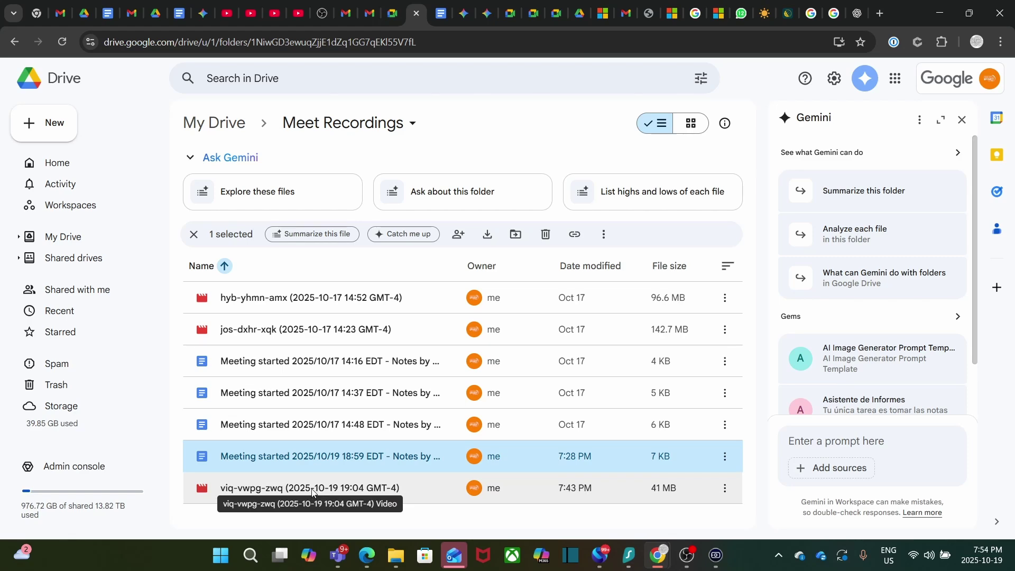
left_click(312, 488)
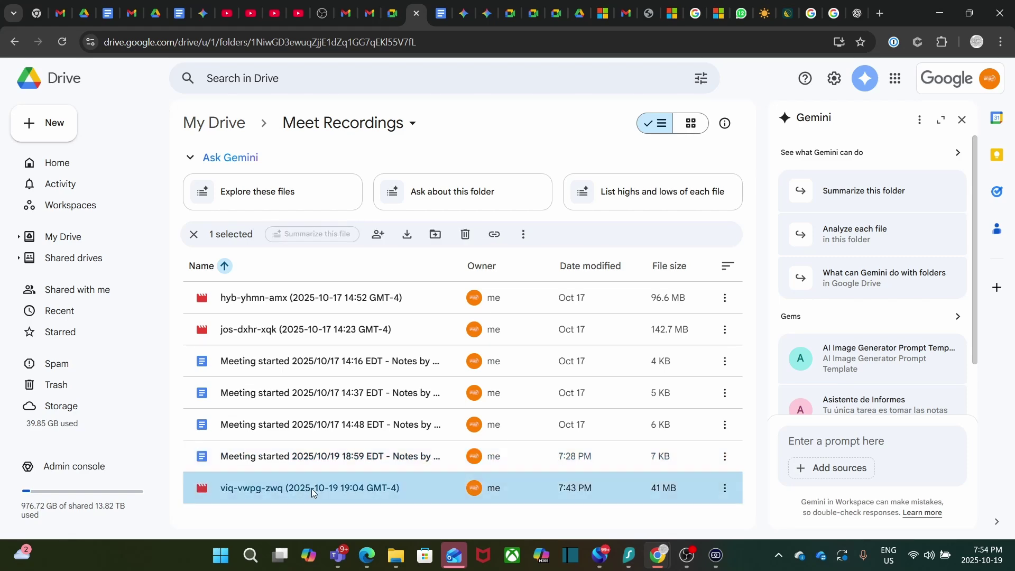